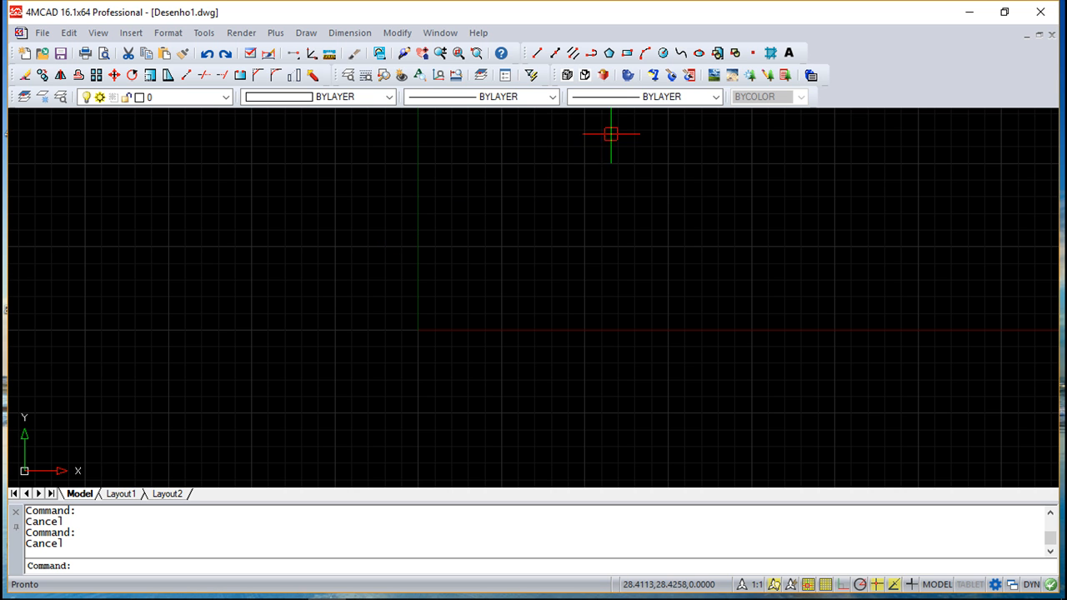
# Draw a circle by centre and radius, just above and to the right of the origin.
pyautogui.click(663, 53)
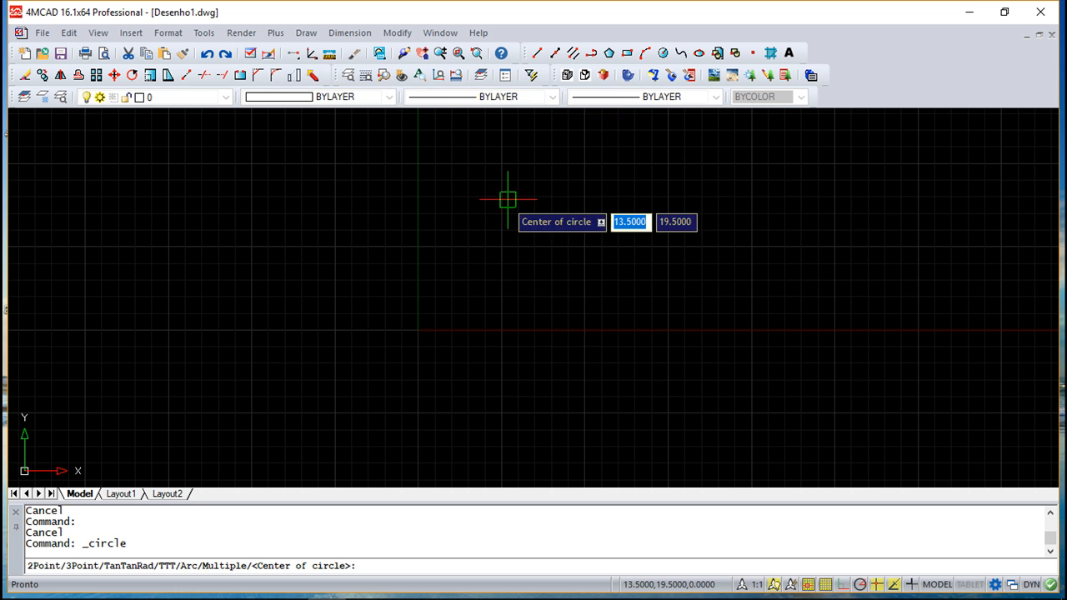
pyautogui.click(488, 264)
pyautogui.click(525, 300)
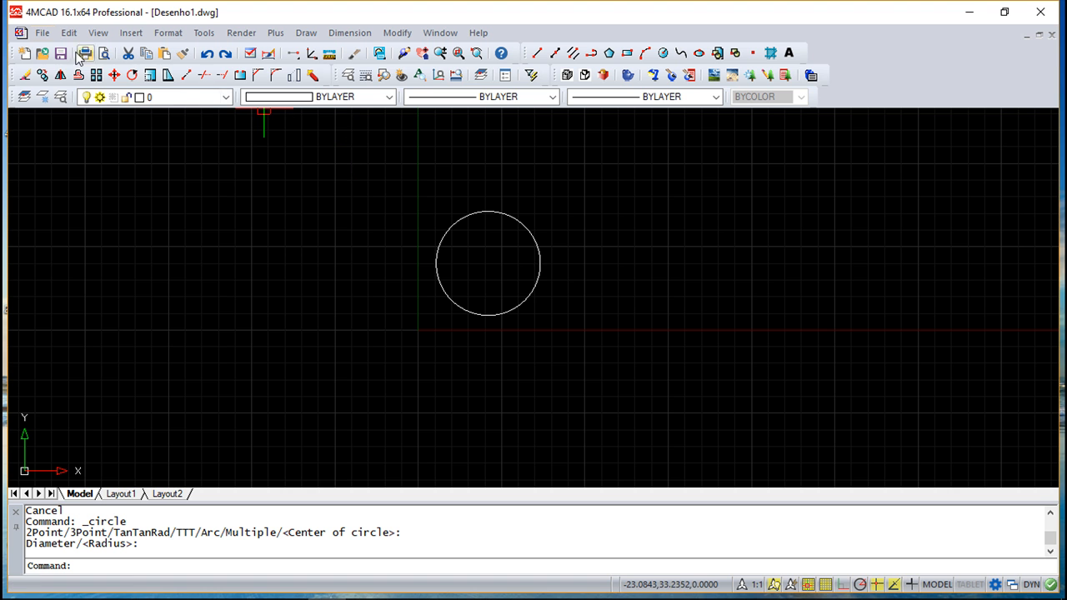
# Save the drawing under the name circle on the desktop as an AutoCAD 2013 DWG.
pyautogui.click(42, 32)
pyautogui.click(83, 125)
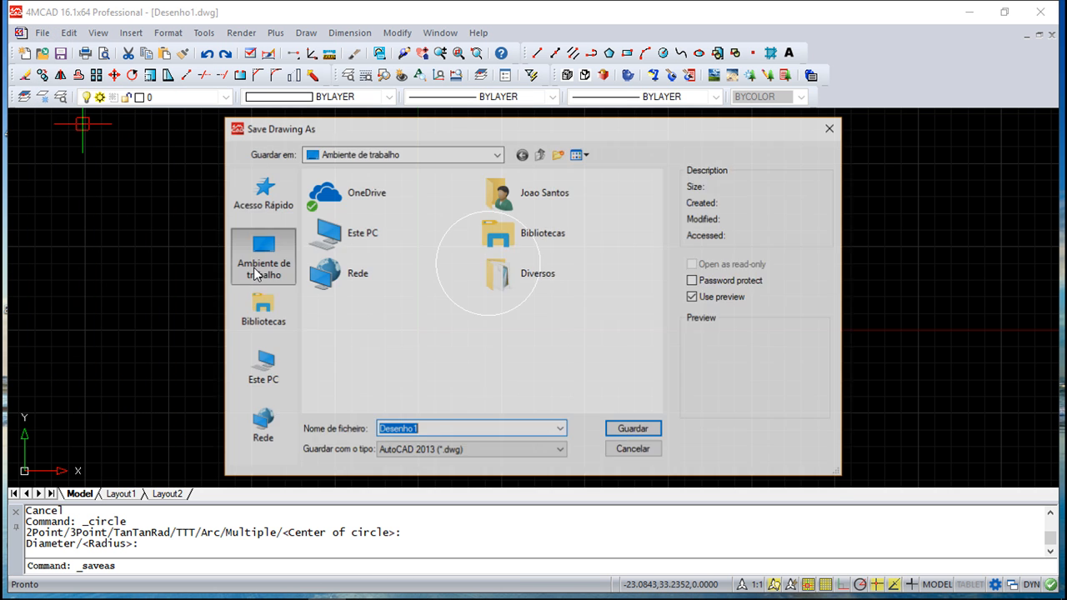
pyautogui.write('cicle')
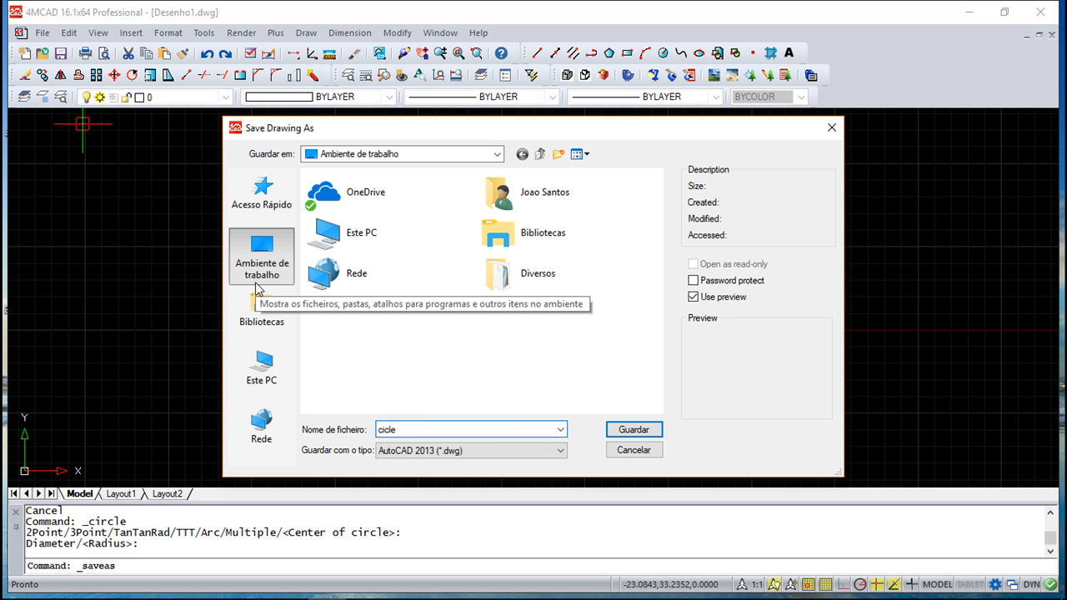
pyautogui.press('BackSpace')
pyautogui.press('BackSpace')
pyautogui.press('BackSpace')
pyautogui.write('rcle')
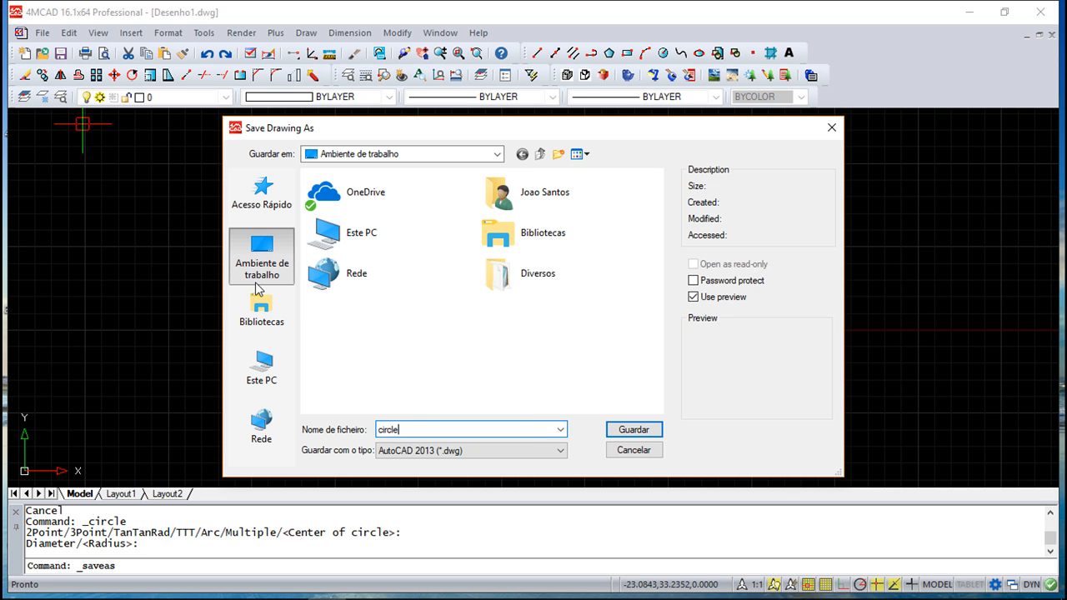
pyautogui.click(633, 429)
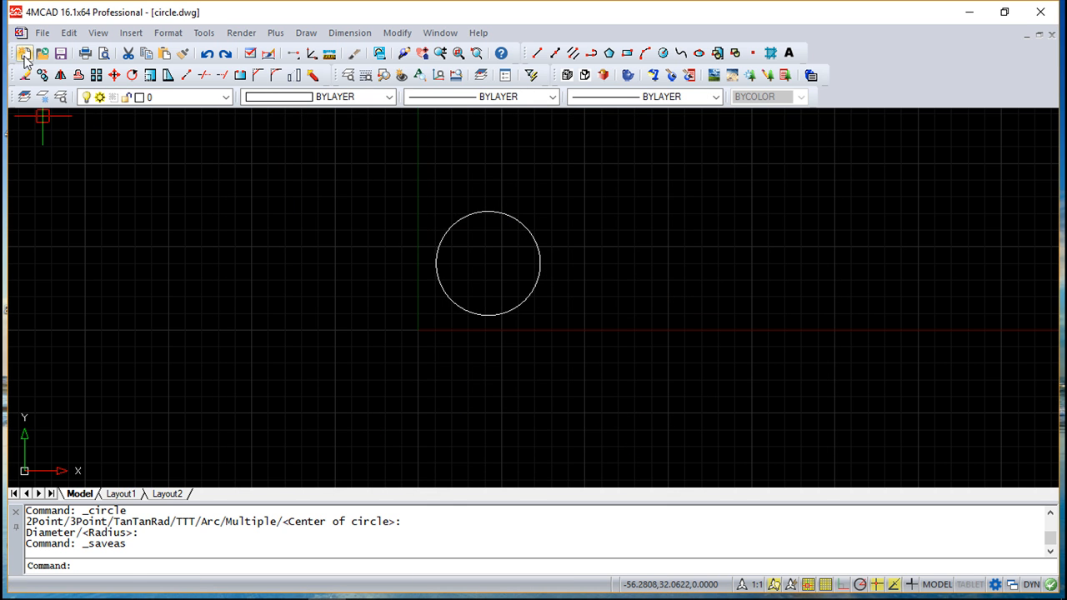
# Create a new blank drawing.
pyautogui.click(41, 34)
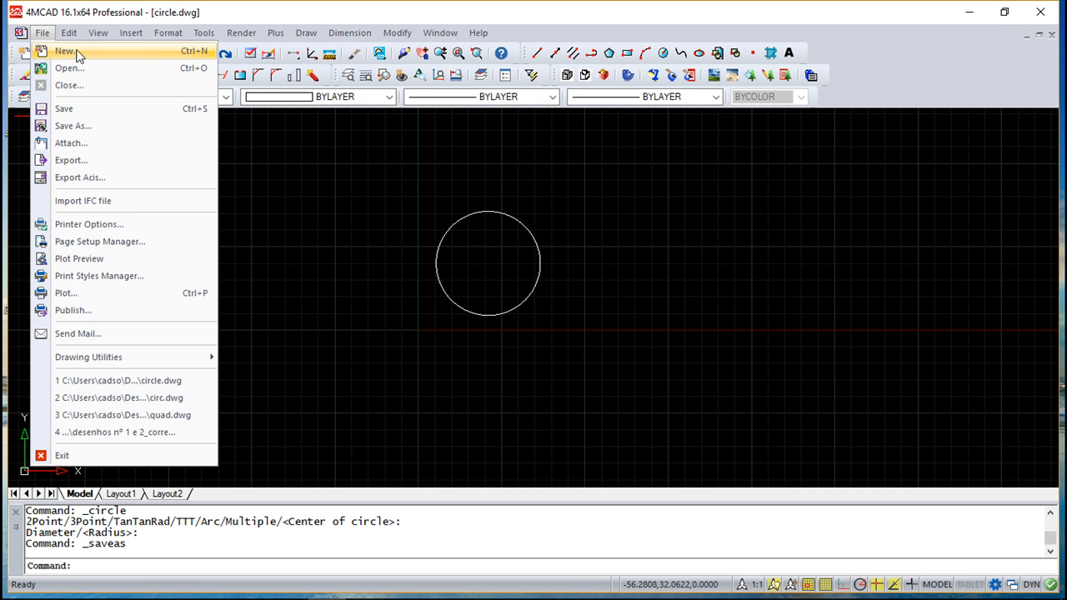
pyautogui.click(65, 50)
pyautogui.click(601, 409)
pyautogui.click(601, 408)
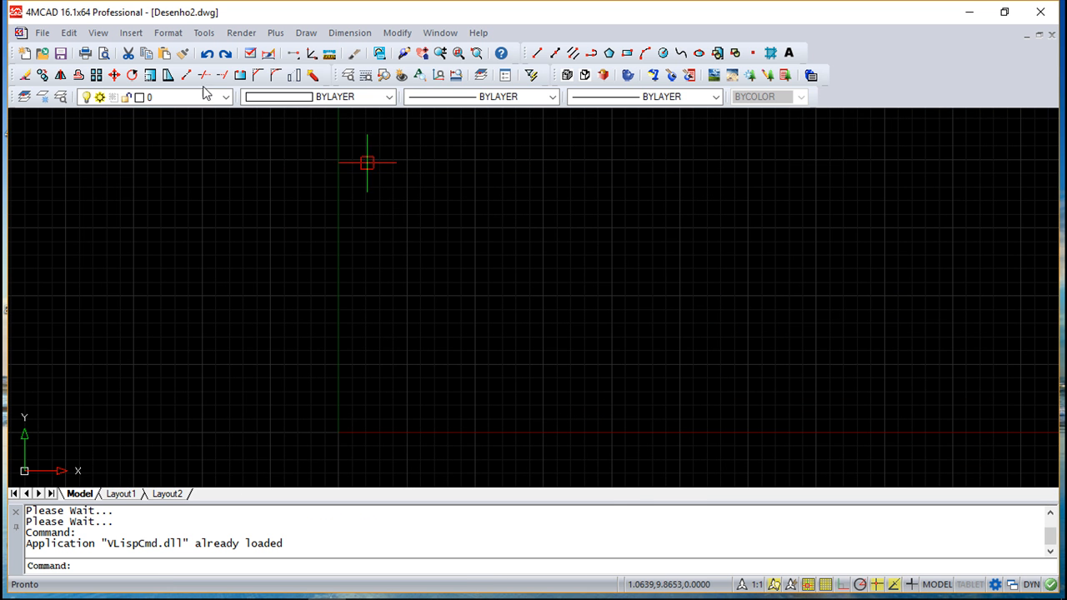
# Draw a nearly square rectangle with a diagonal of about 19 units, just above and to the right of the origin.
pyautogui.scroll(-4, 492, 263)
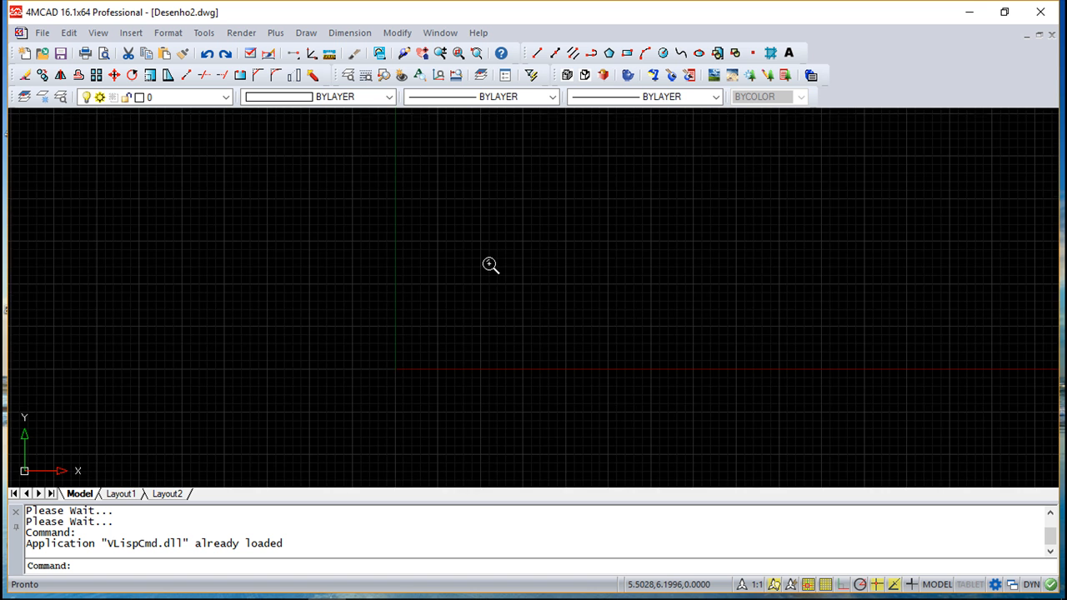
pyautogui.moveTo(541, 263); pyautogui.dragTo(531, 309, button='middle')
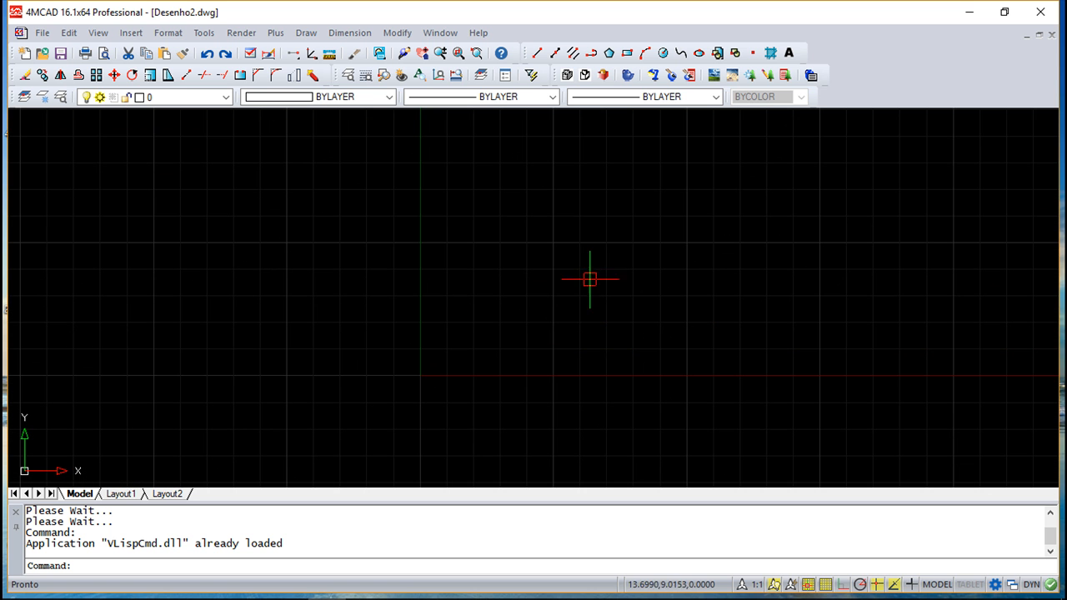
pyautogui.scroll(-1, 525, 264)
pyautogui.scroll(-1, 521, 312)
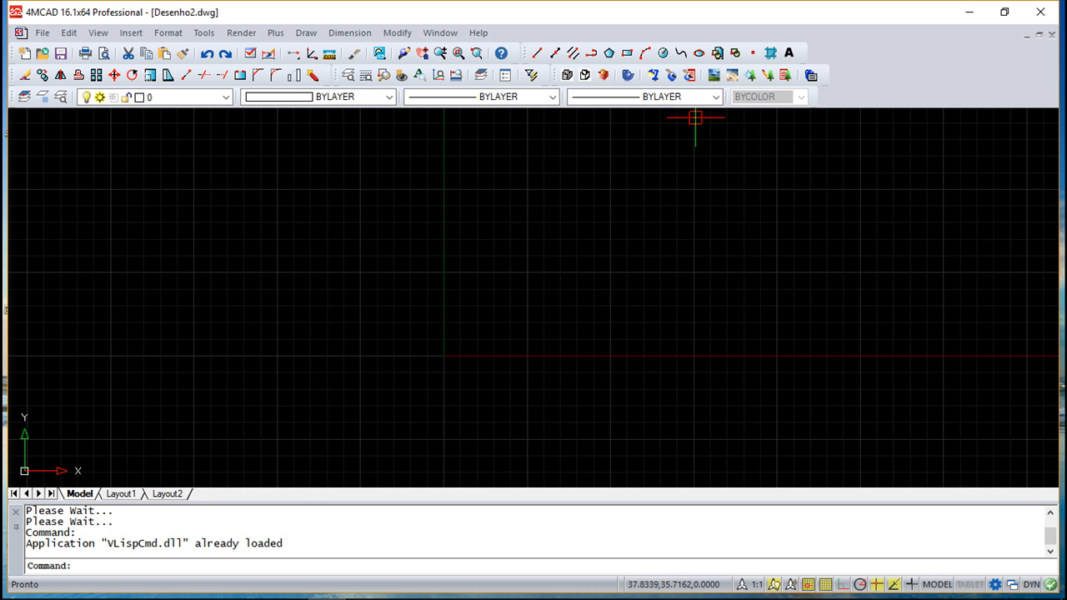
pyautogui.click(626, 53)
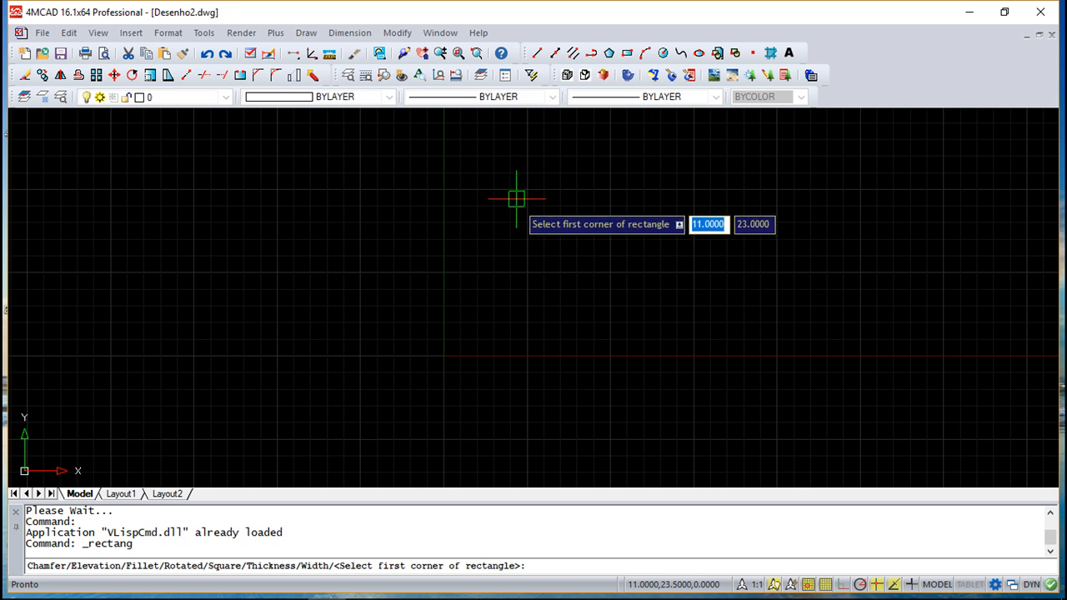
pyautogui.click(487, 259)
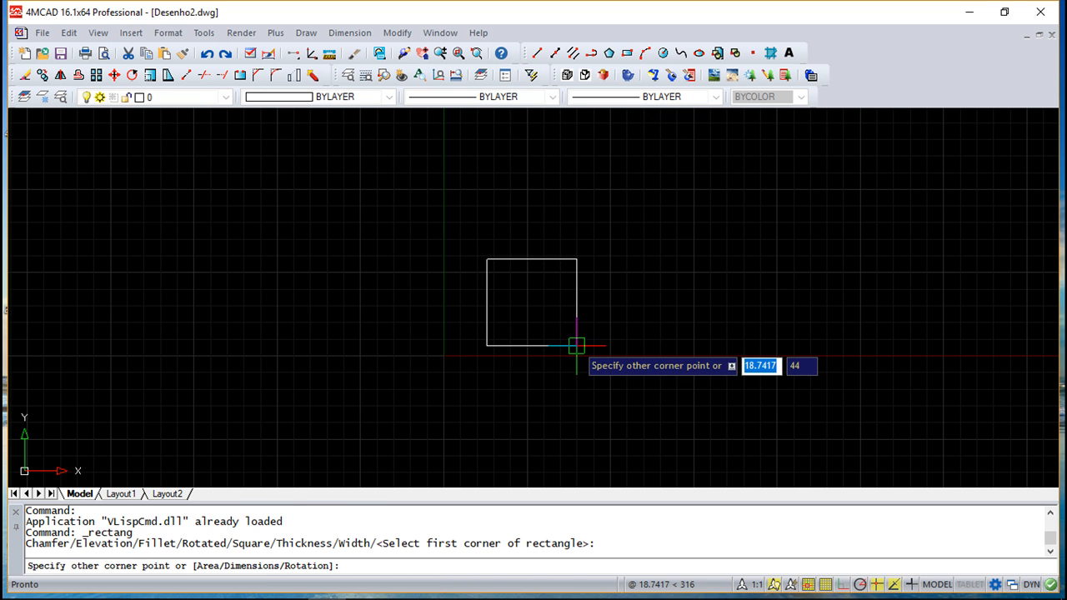
pyautogui.click(576, 345)
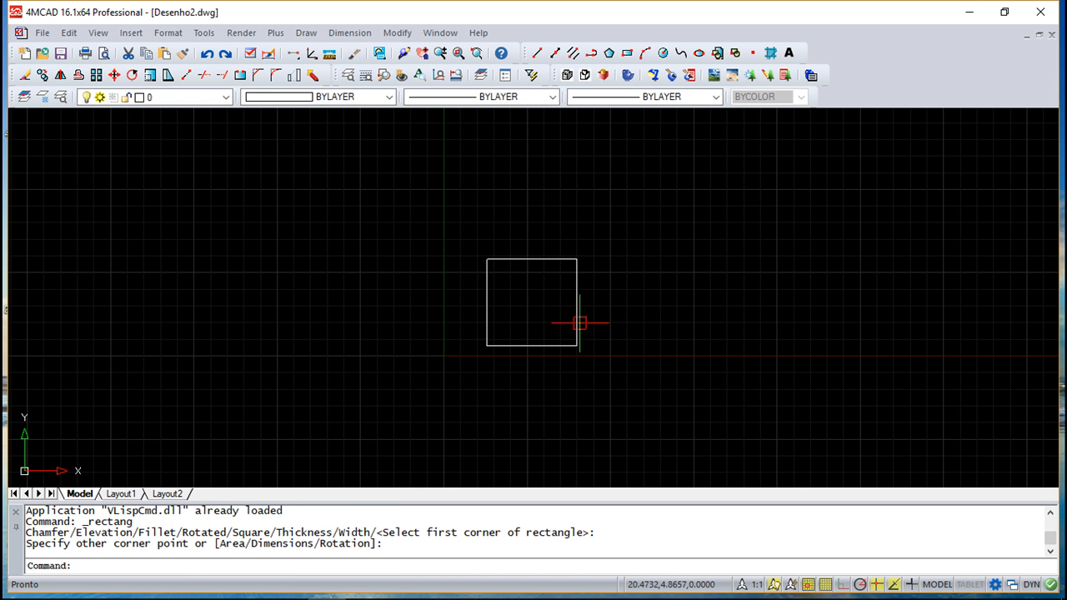
# Save the rectangle drawing under the name square on the desktop as an AutoCAD 2013 DWG.
pyautogui.click(41, 33)
pyautogui.click(98, 126)
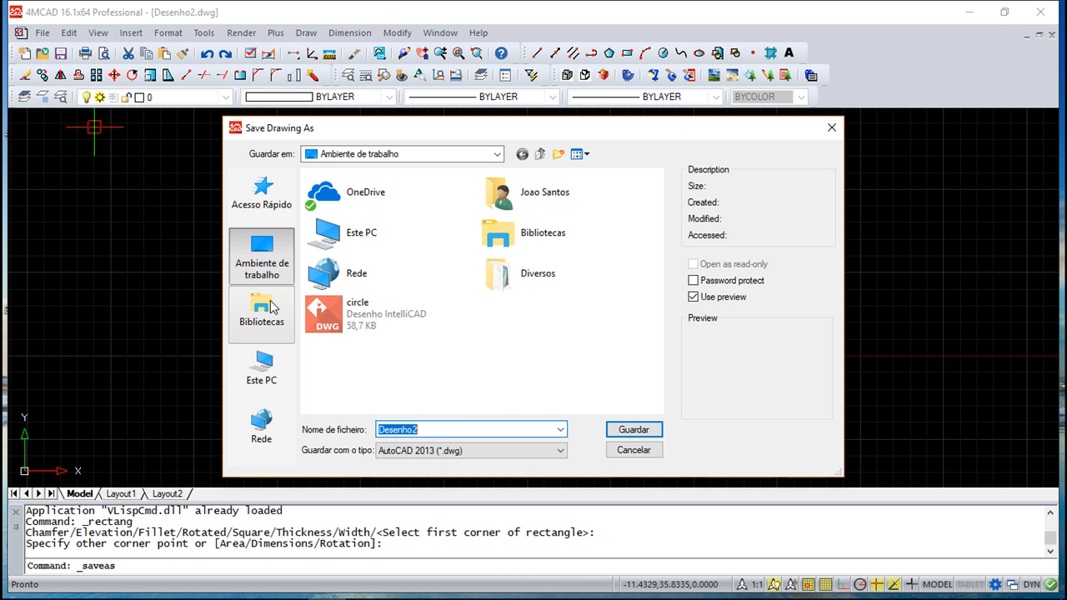
pyautogui.write('square')
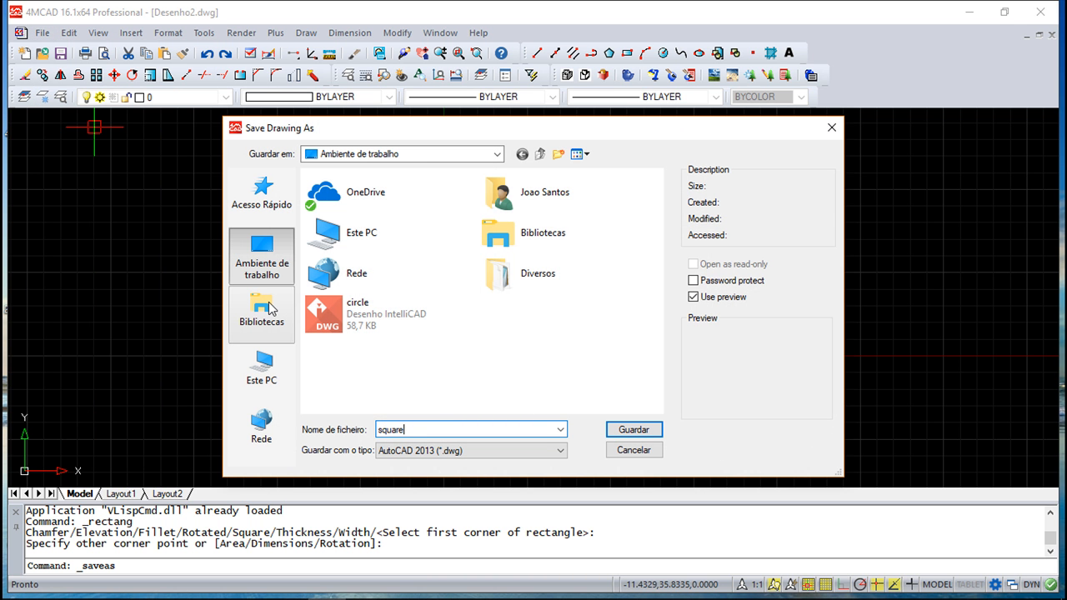
pyautogui.click(632, 429)
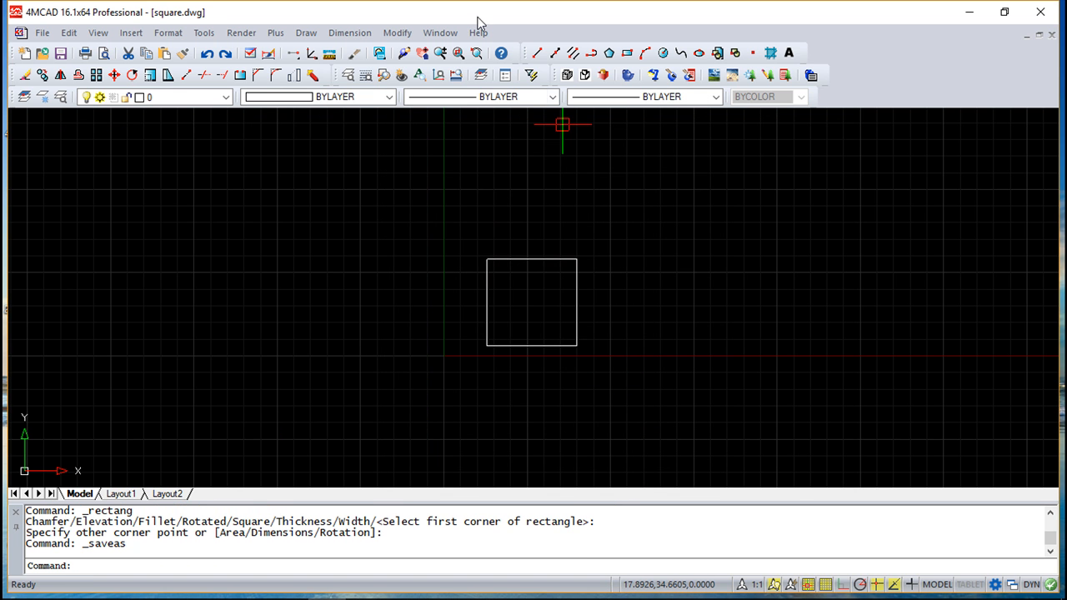
# Switch to circle.dwg and choose square.dwg from the desktop as the external reference to attach.
pyautogui.click(442, 37)
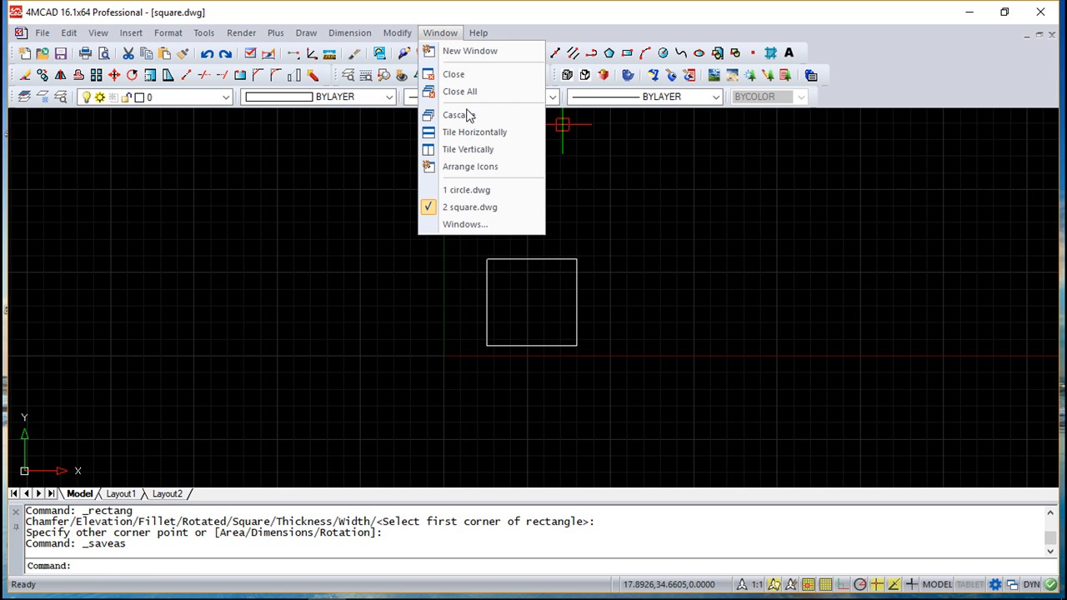
pyautogui.click(467, 191)
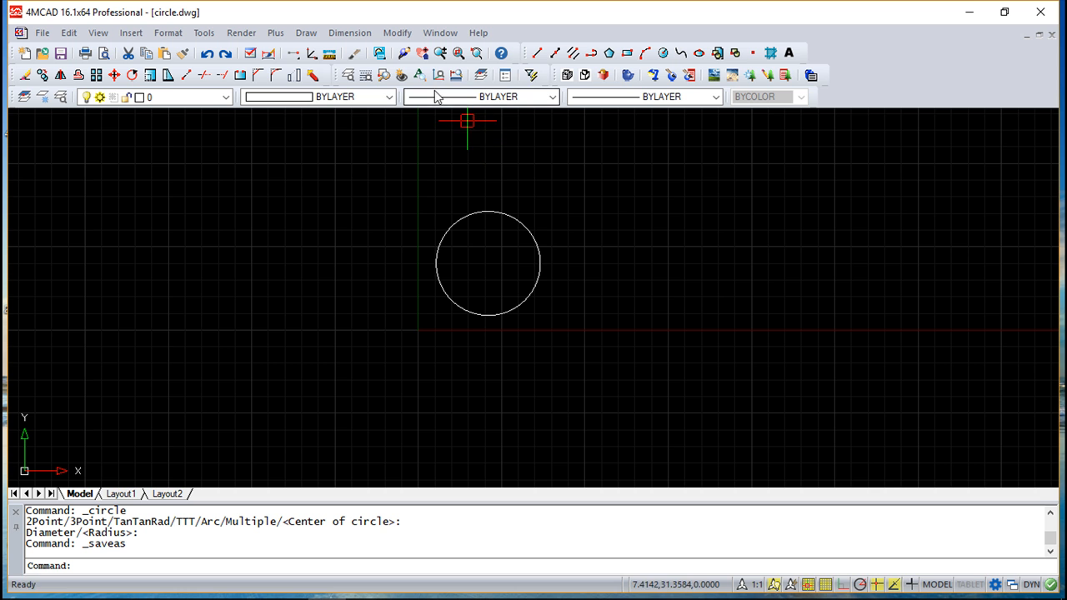
pyautogui.click(131, 34)
pyautogui.click(169, 70)
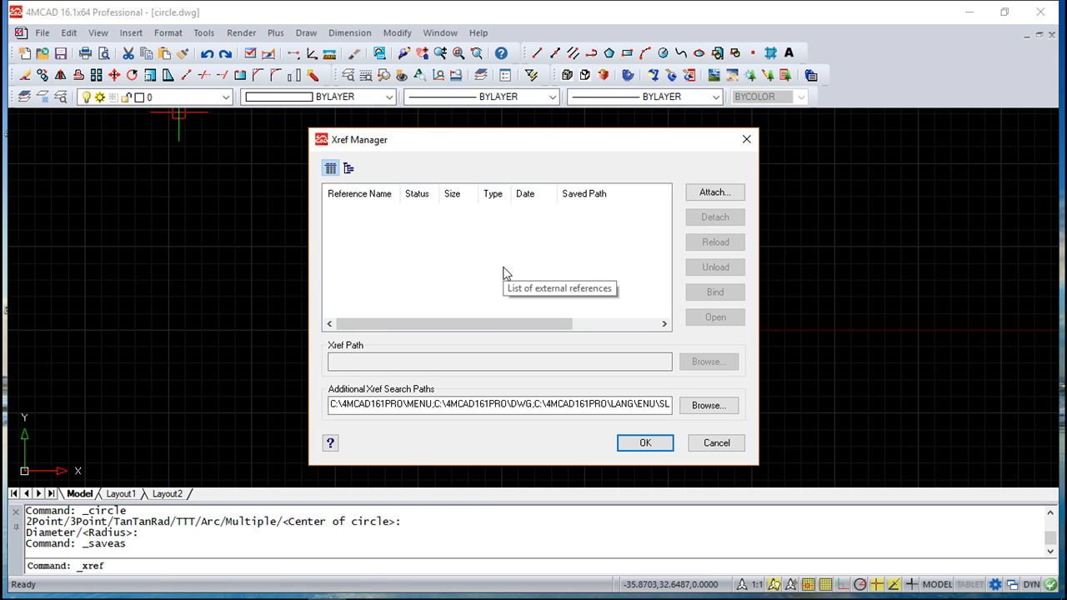
pyautogui.click(722, 195)
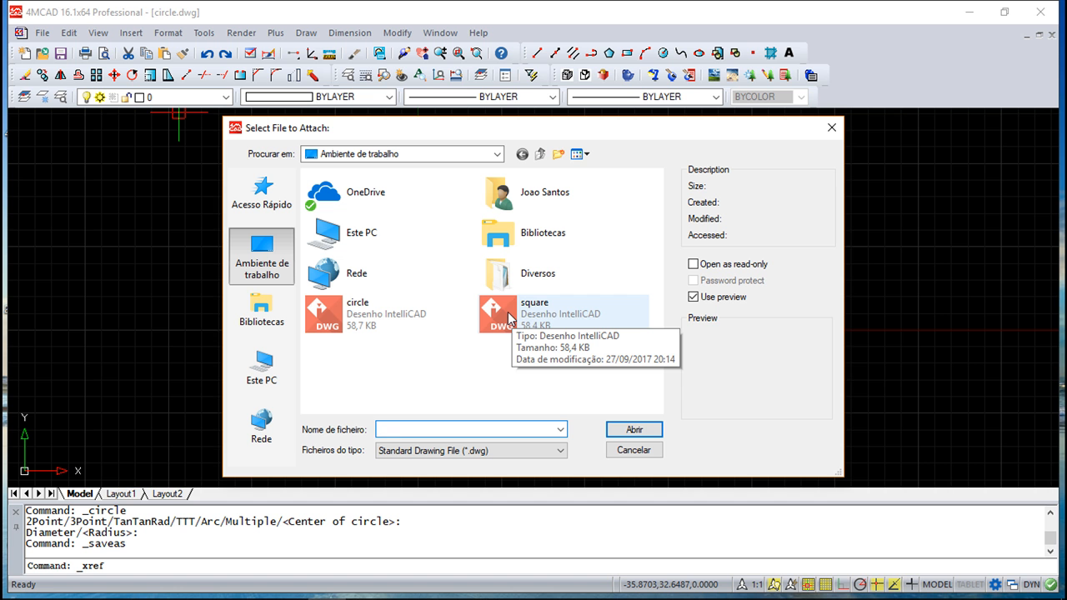
pyautogui.click(508, 312)
pyautogui.click(634, 429)
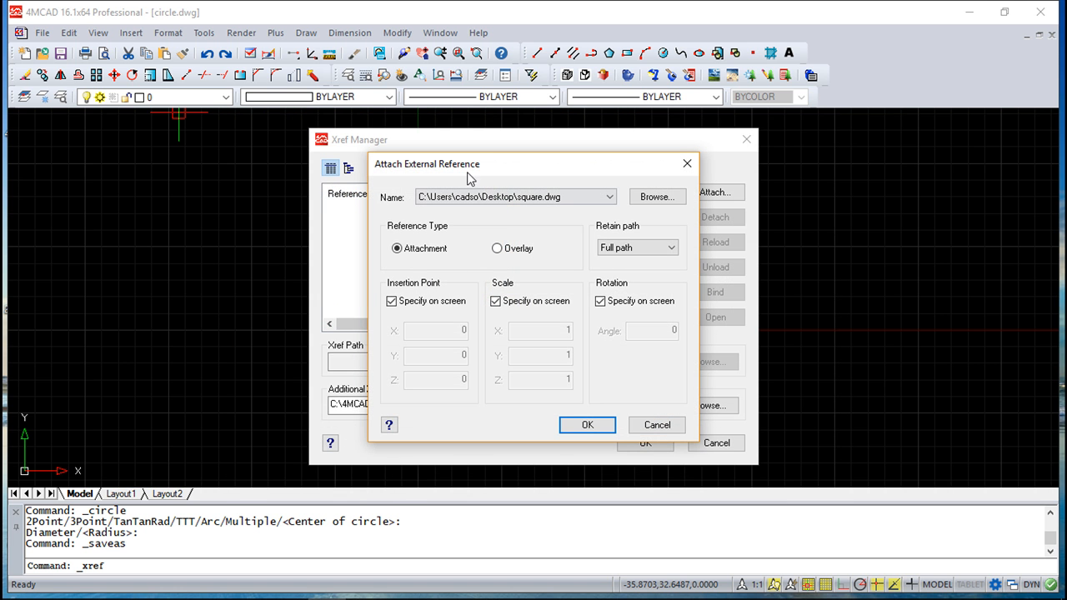
# Attach square.dwg as an Attachment with full path, placing it left of the circle at scale 1 and rotation 0.
pyautogui.moveTo(484, 163); pyautogui.dragTo(204, 171)
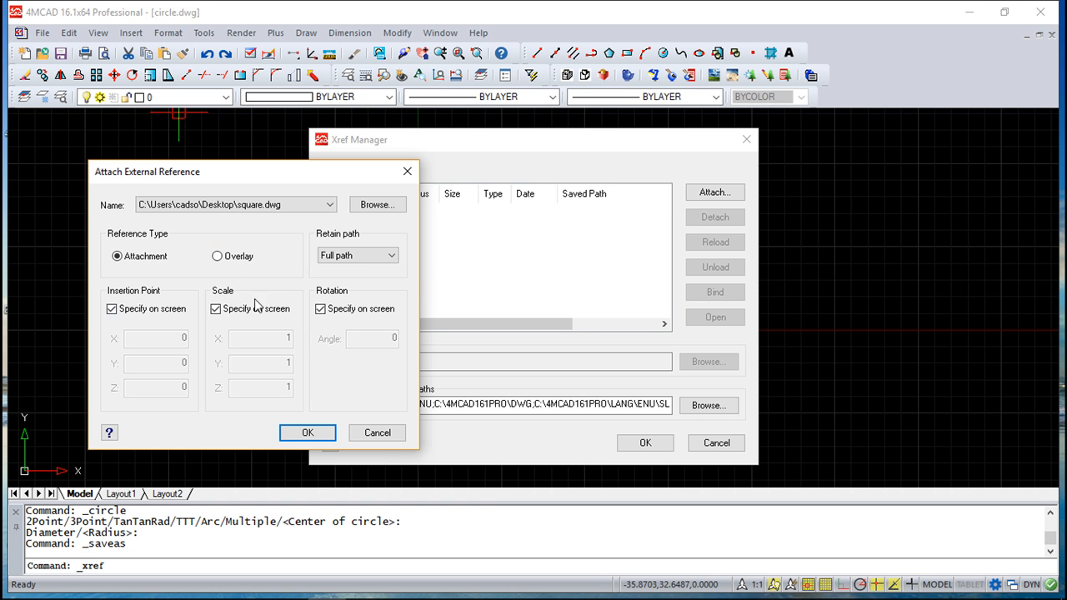
pyautogui.click(391, 257)
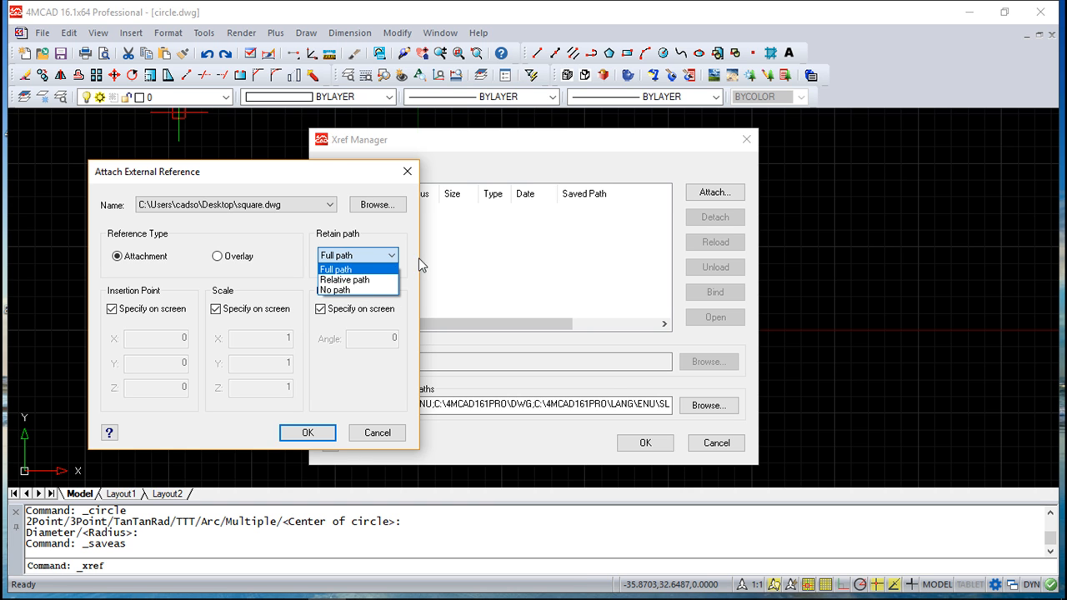
pyautogui.click(331, 173)
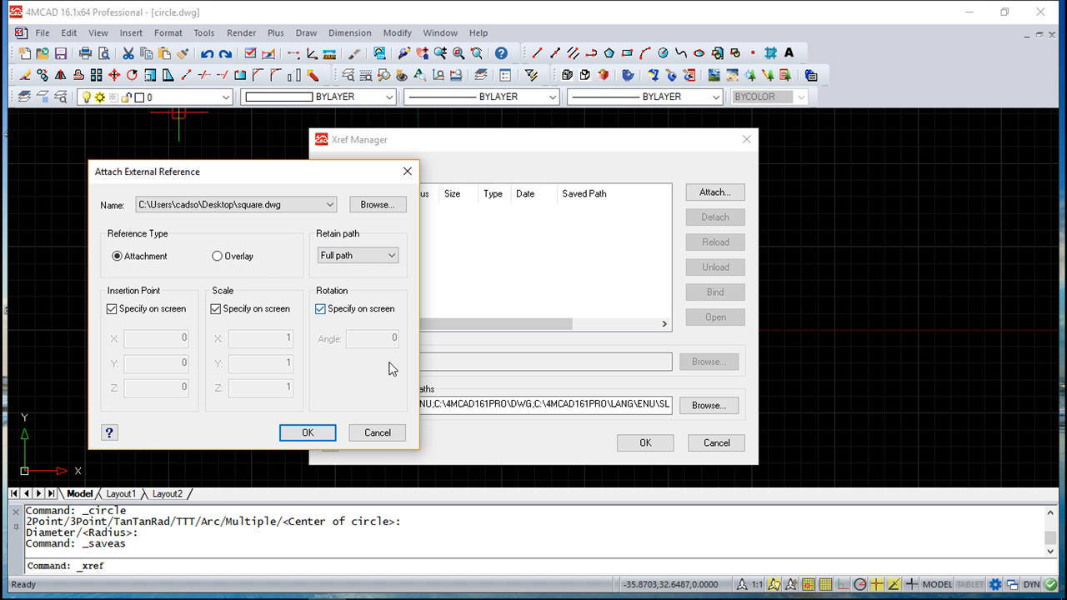
pyautogui.click(308, 432)
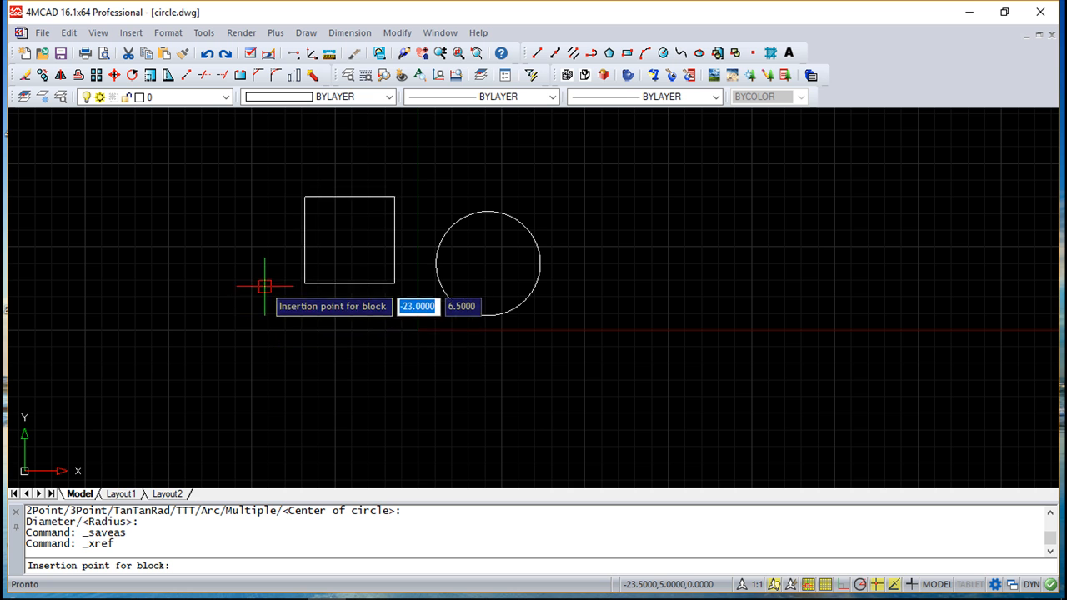
pyautogui.click(233, 307)
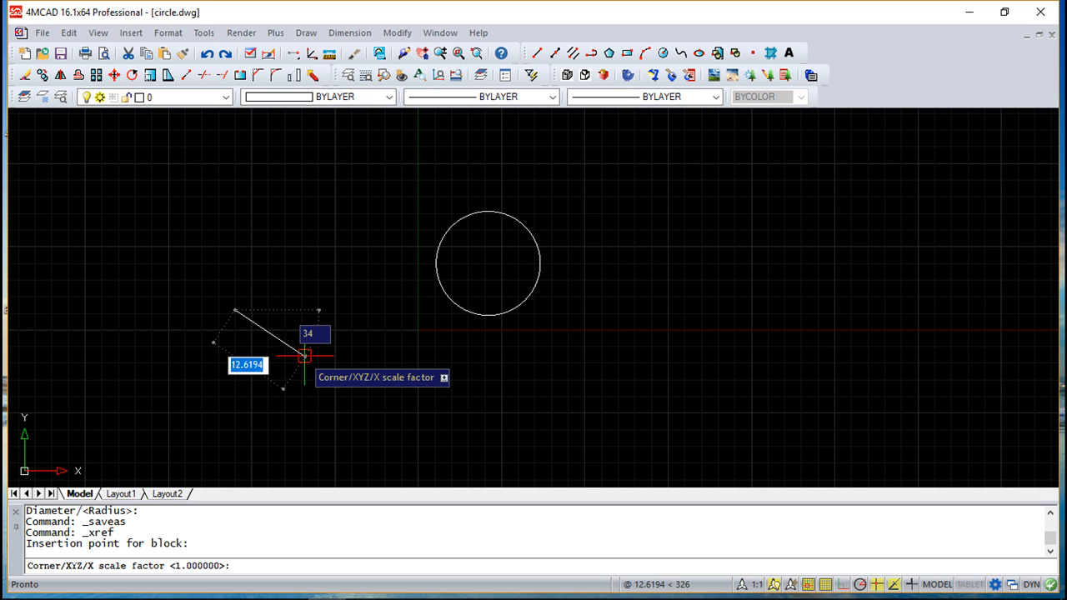
pyautogui.press('Return')
pyautogui.press('Return')
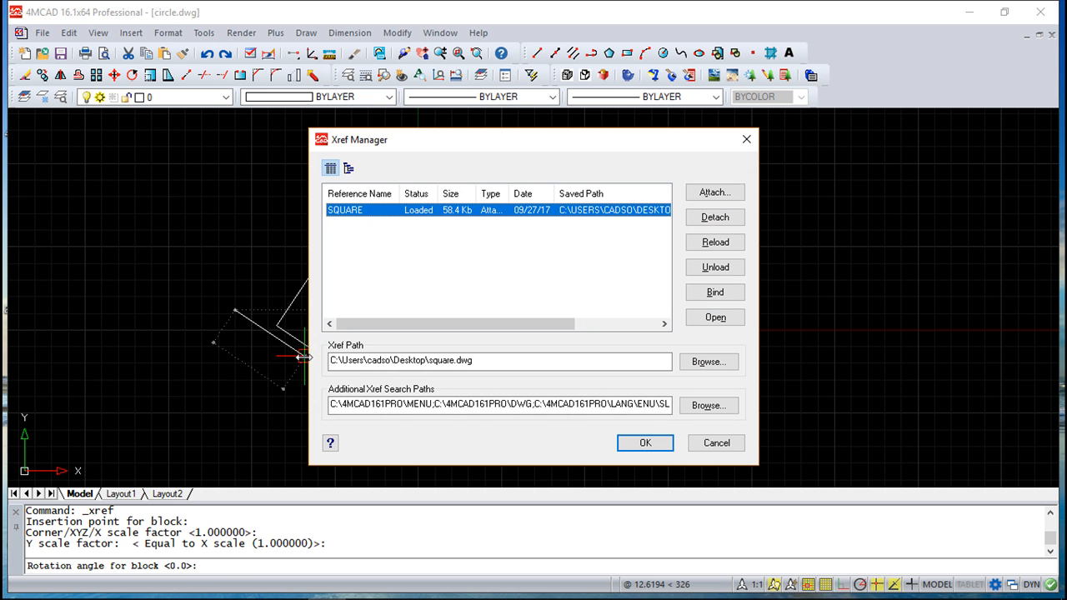
pyautogui.click(645, 442)
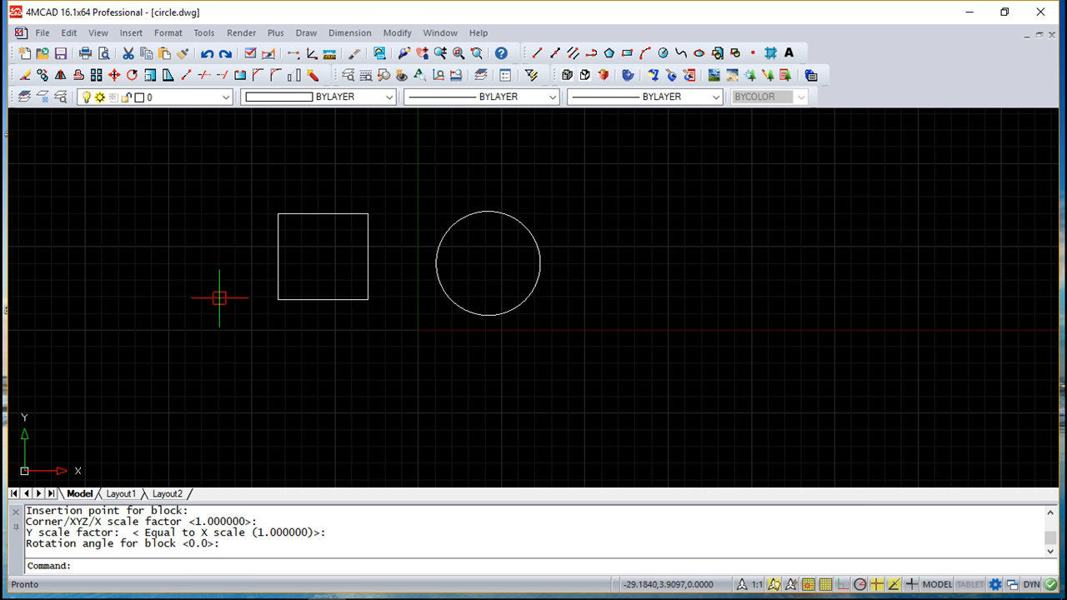
# Switch to square.dwg and draw a diagonal line from the square's upper-left corner to its lower-right corner.
pyautogui.click(440, 32)
pyautogui.click(487, 206)
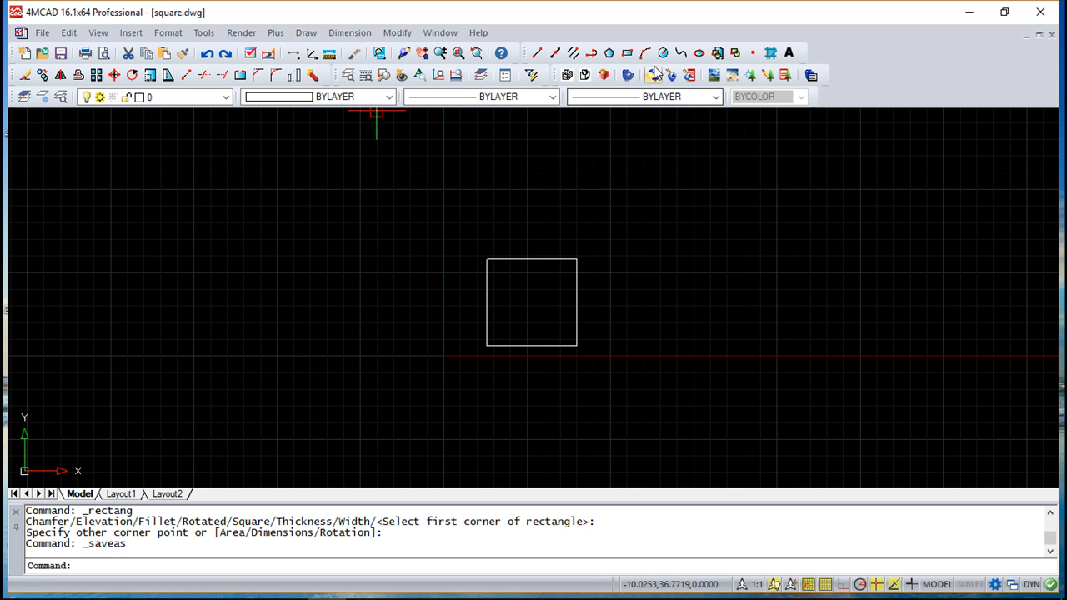
pyautogui.click(538, 52)
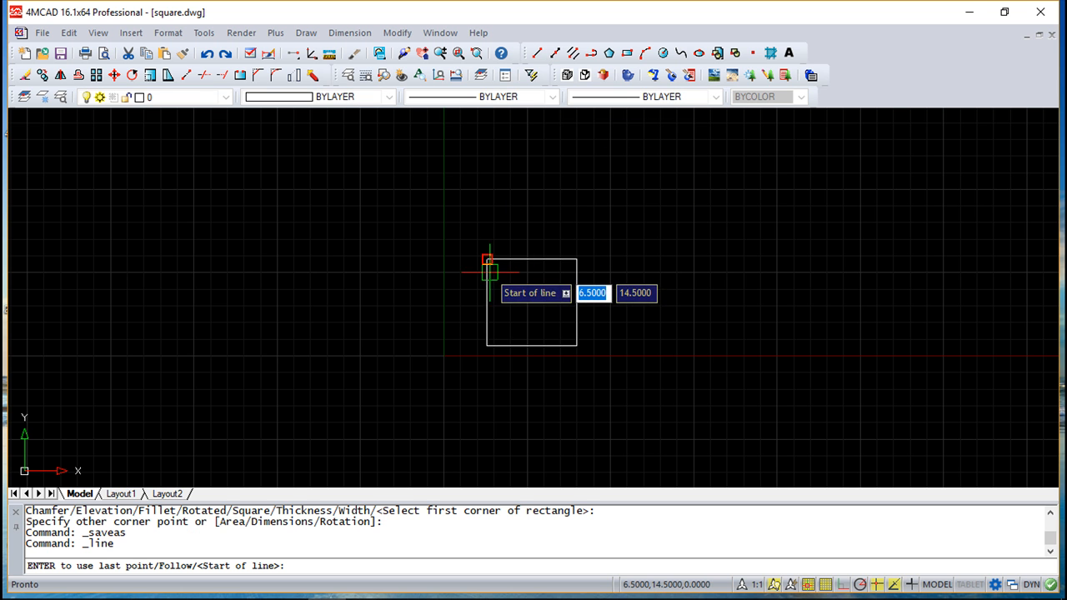
pyautogui.click(486, 260)
pyautogui.click(576, 344)
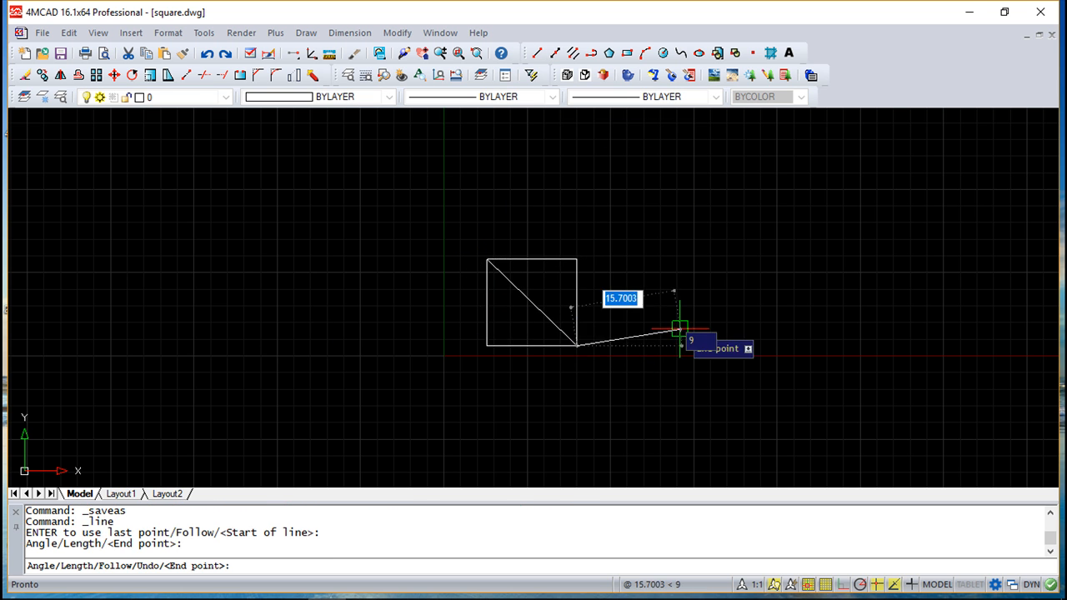
pyautogui.press('Return')
# Save square.dwg and switch back to circle.dwg.
pyautogui.click(60, 52)
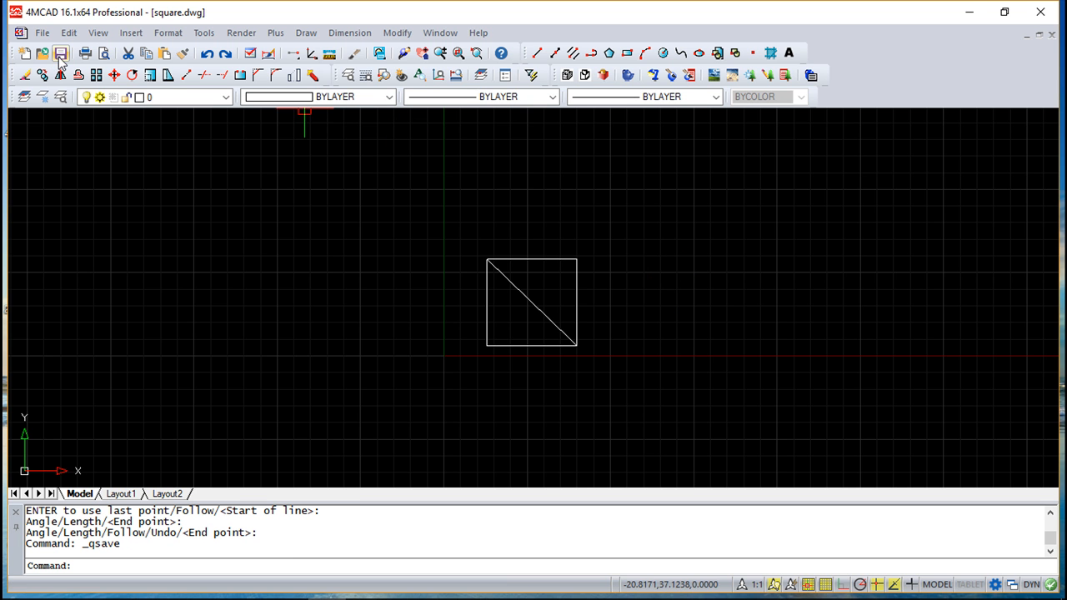
pyautogui.click(439, 33)
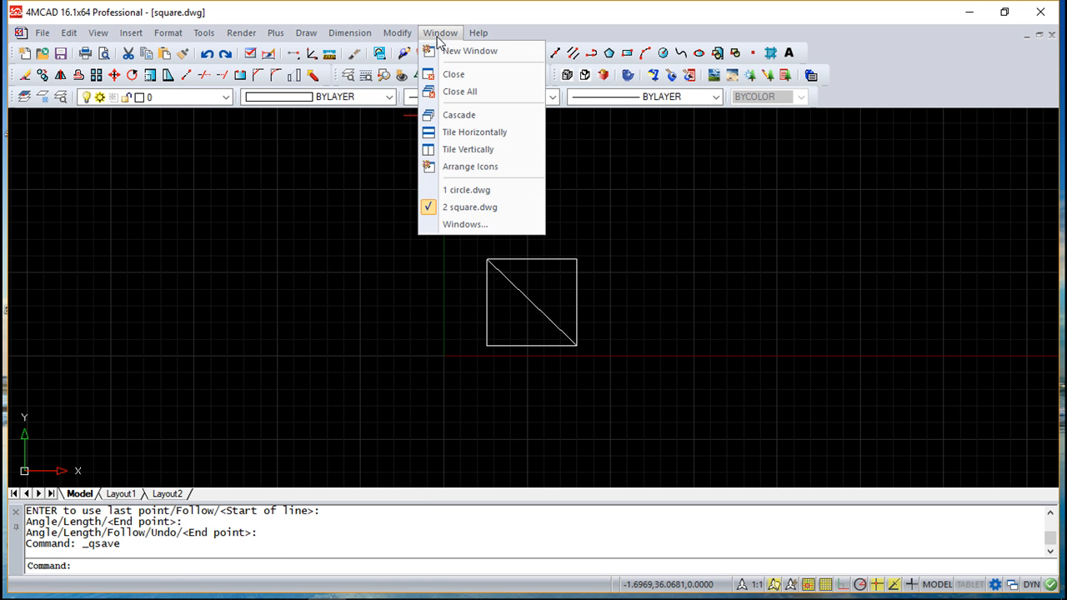
pyautogui.click(467, 190)
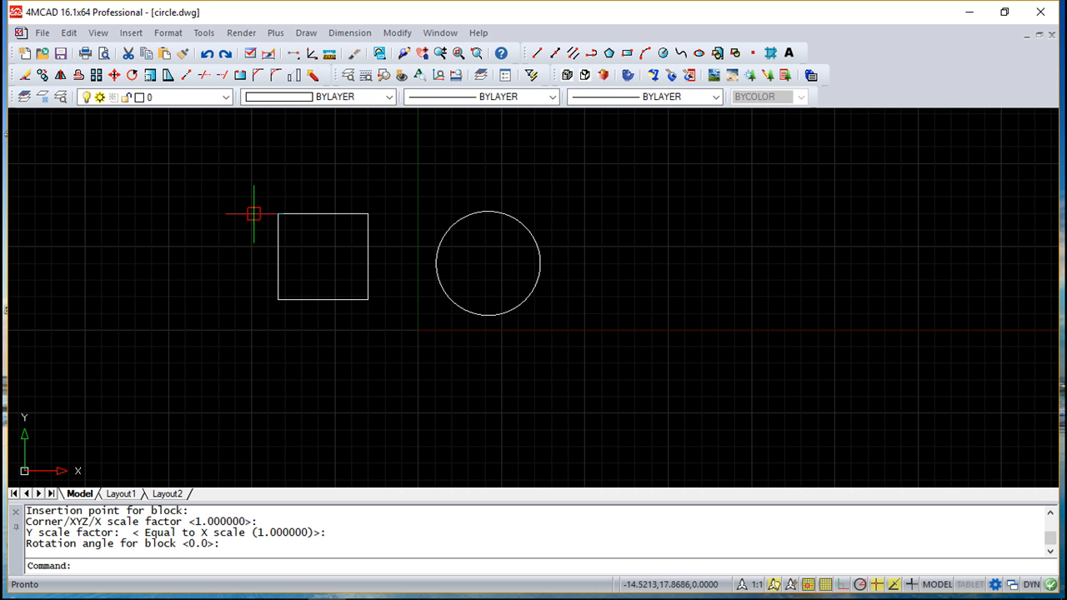
# Open the Xref Manager for the attached SQUARE reference, view its Bind type options, and cancel without binding.
pyautogui.click(131, 32)
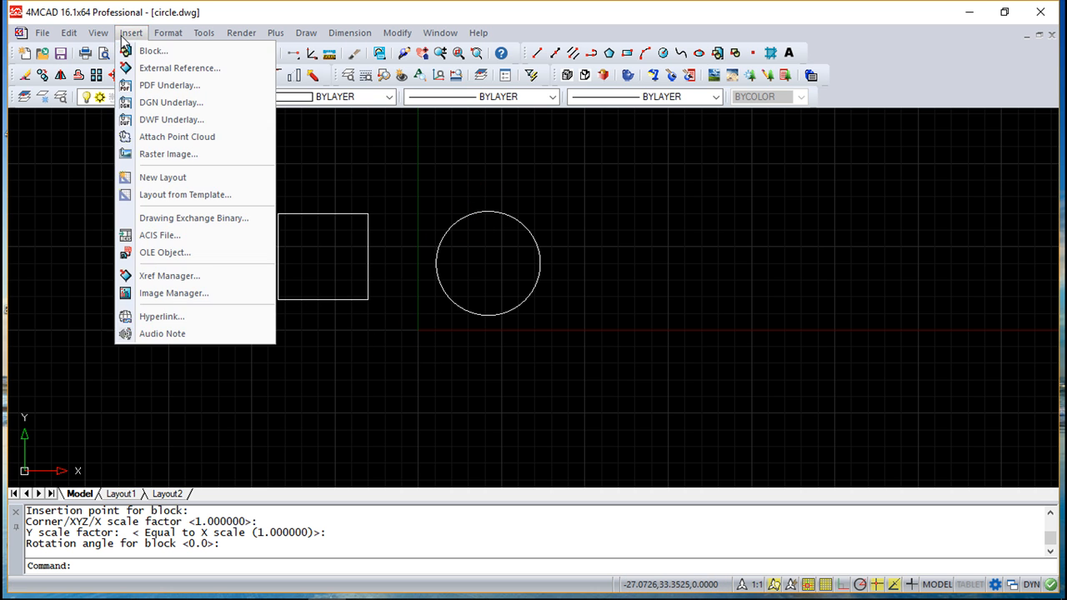
pyautogui.click(155, 70)
pyautogui.moveTo(435, 133); pyautogui.dragTo(547, 138)
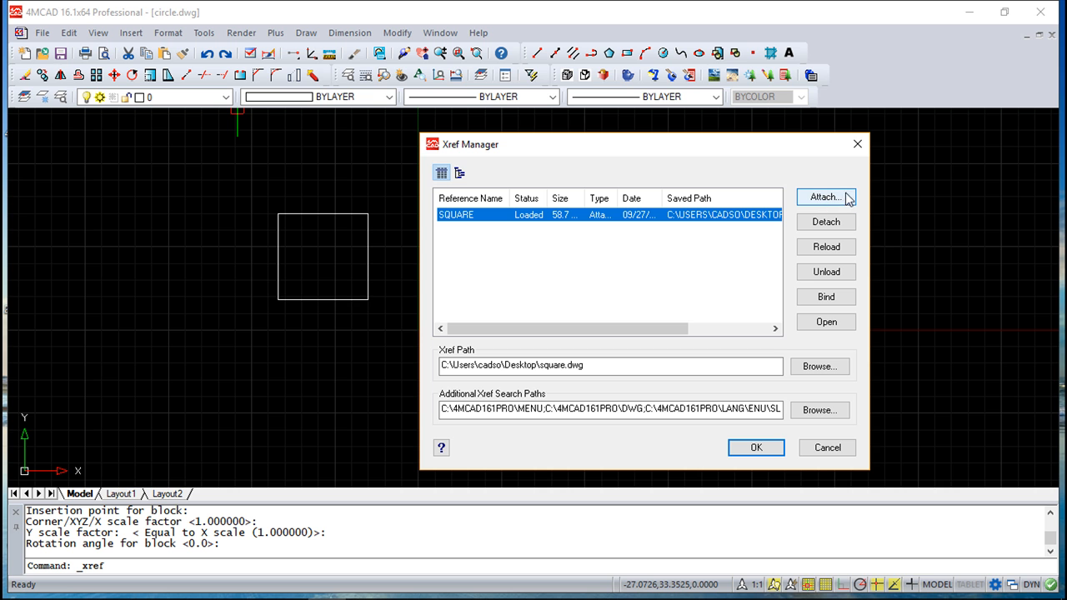
pyautogui.moveTo(723, 147); pyautogui.dragTo(867, 149)
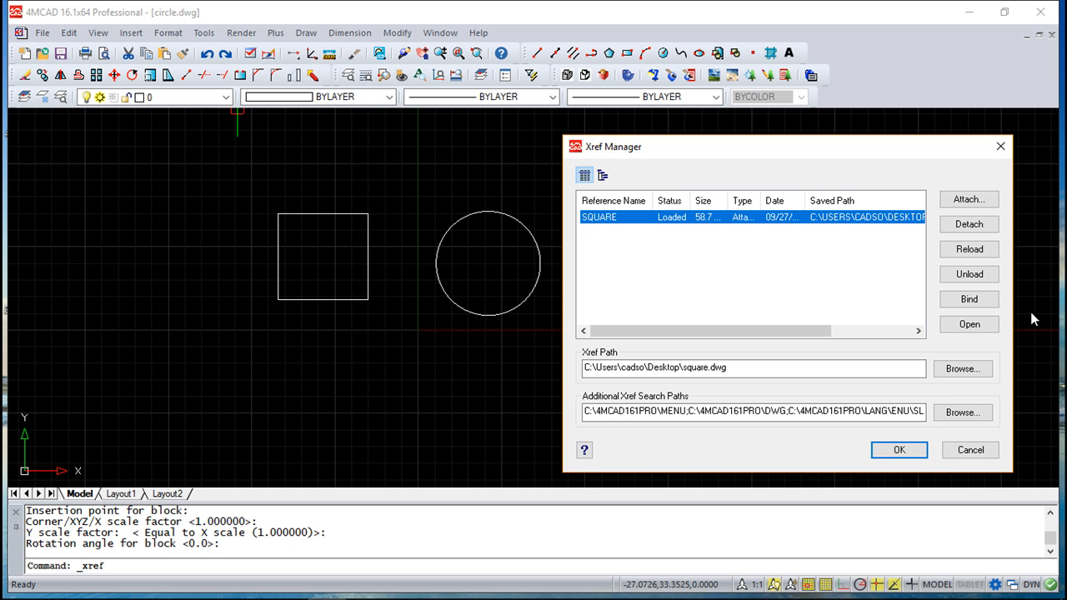
pyautogui.click(983, 303)
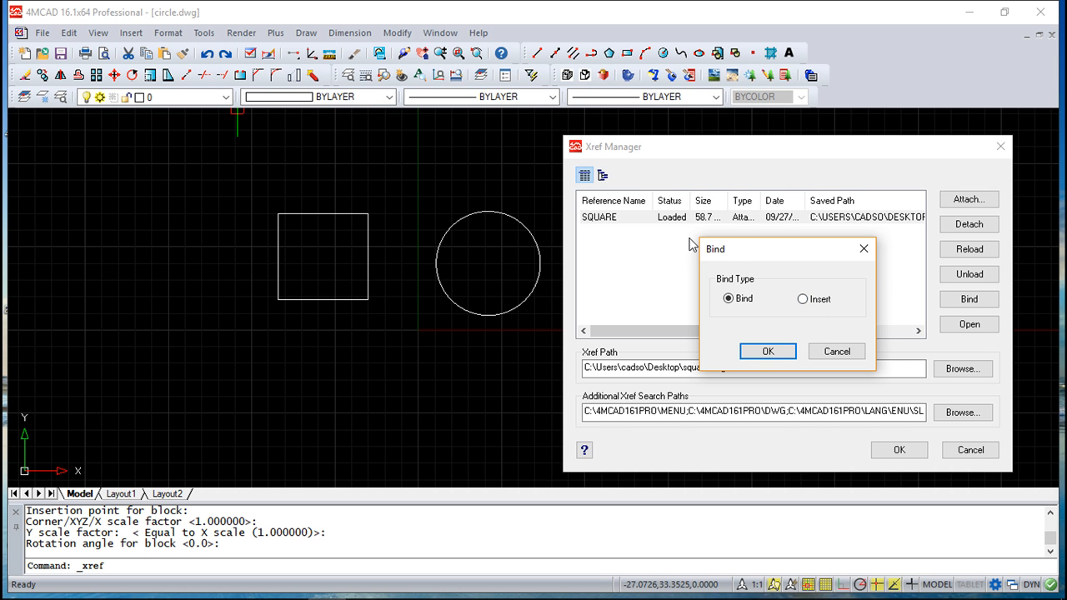
pyautogui.click(840, 356)
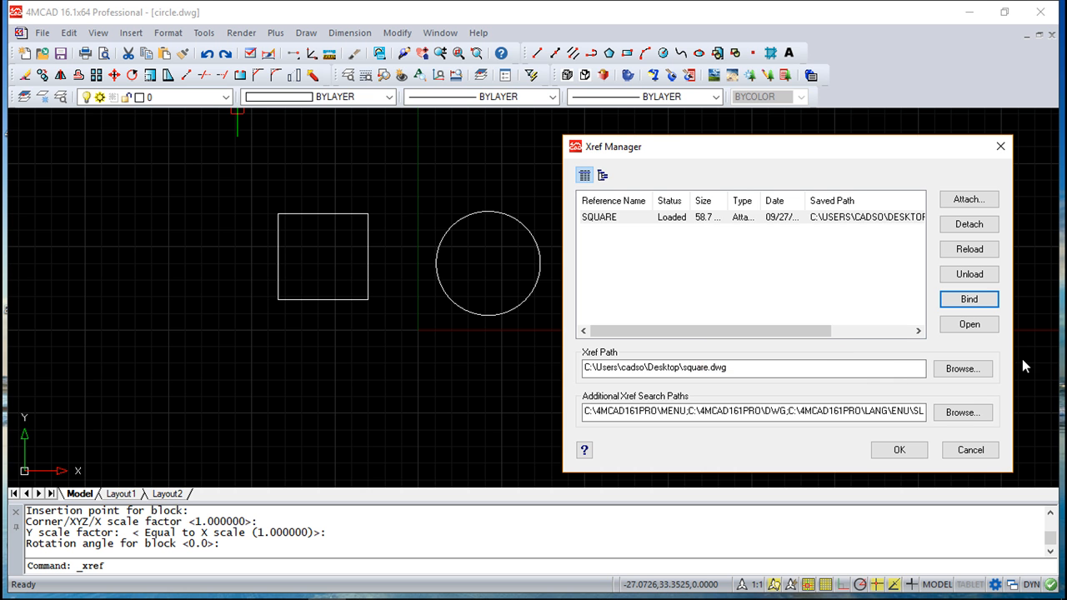
# Open the SQUARE reference's source drawing from the Xref Manager without reverting to the saved version, and return to circle.dwg.
pyautogui.click(984, 326)
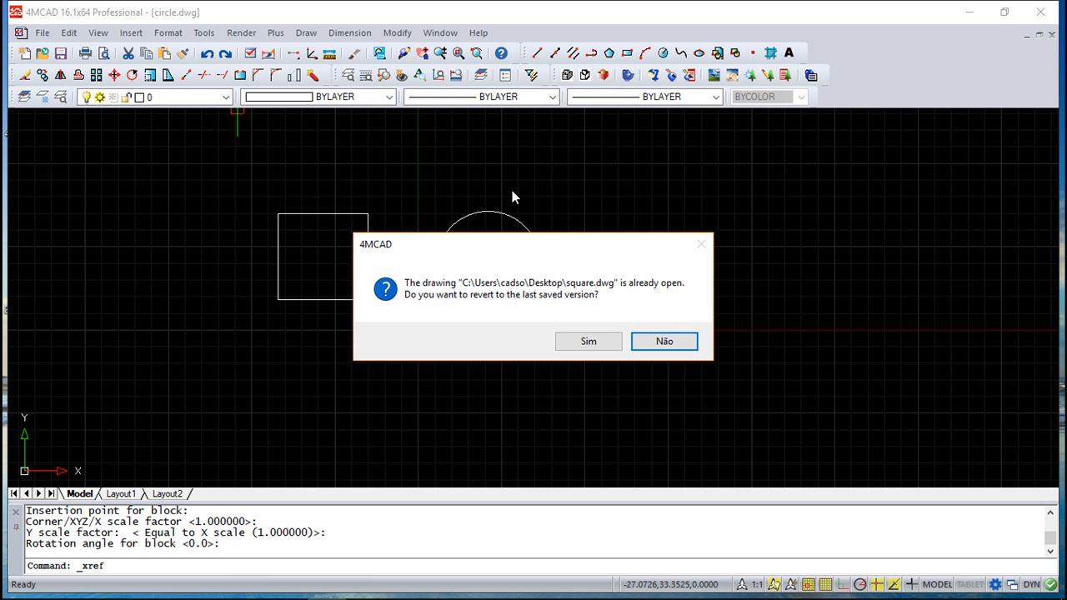
pyautogui.click(680, 342)
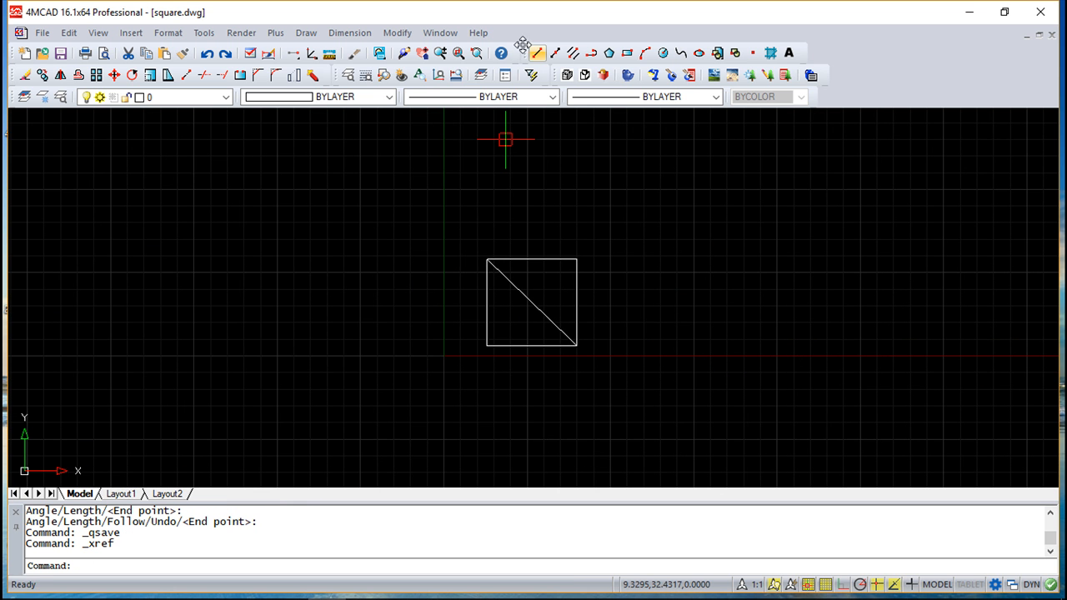
pyautogui.click(440, 32)
pyautogui.click(472, 190)
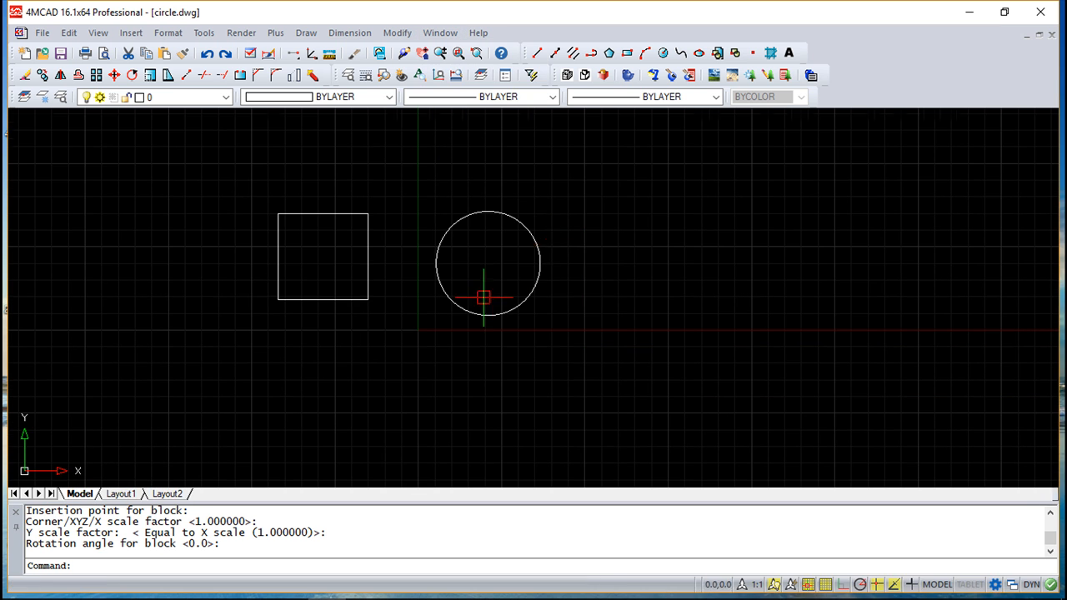
# Reload the SQUARE external reference in circle.dwg through the Xref Manager and accept the change.
pyautogui.click(131, 32)
pyautogui.click(160, 70)
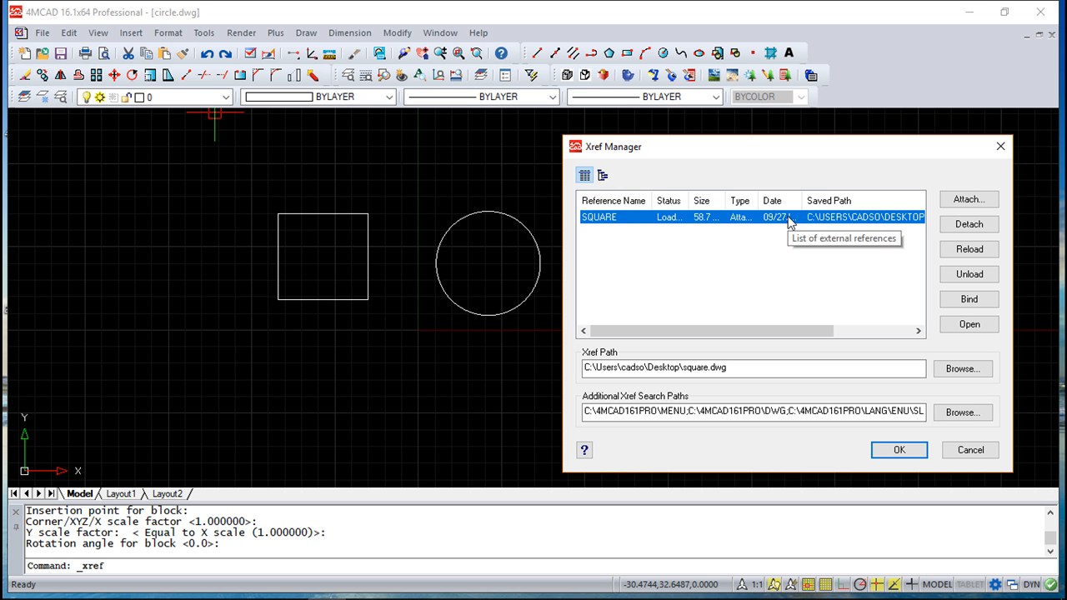
pyautogui.click(979, 254)
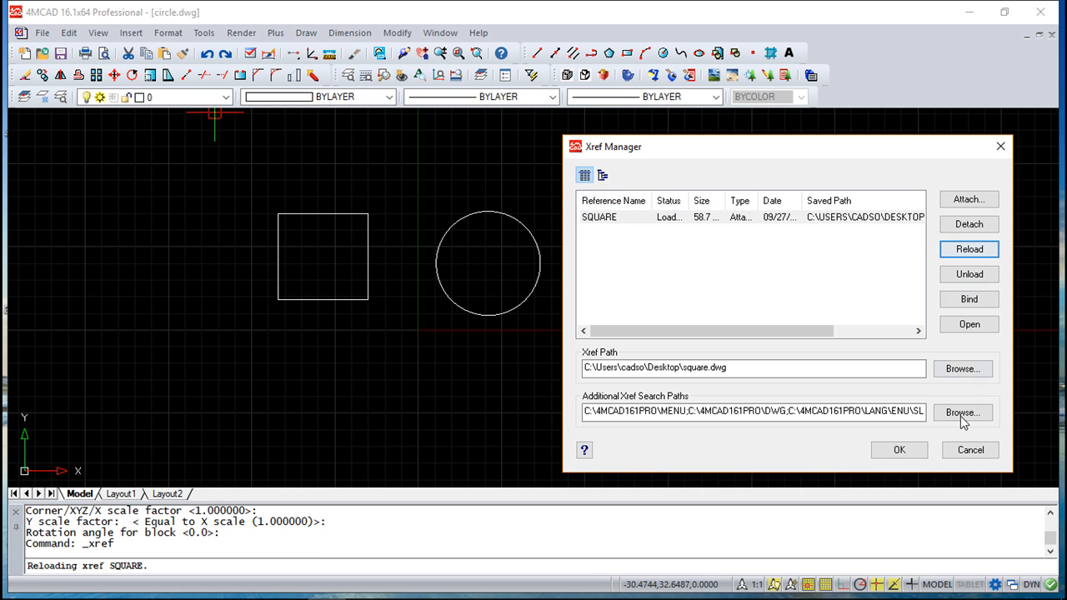
pyautogui.click(898, 450)
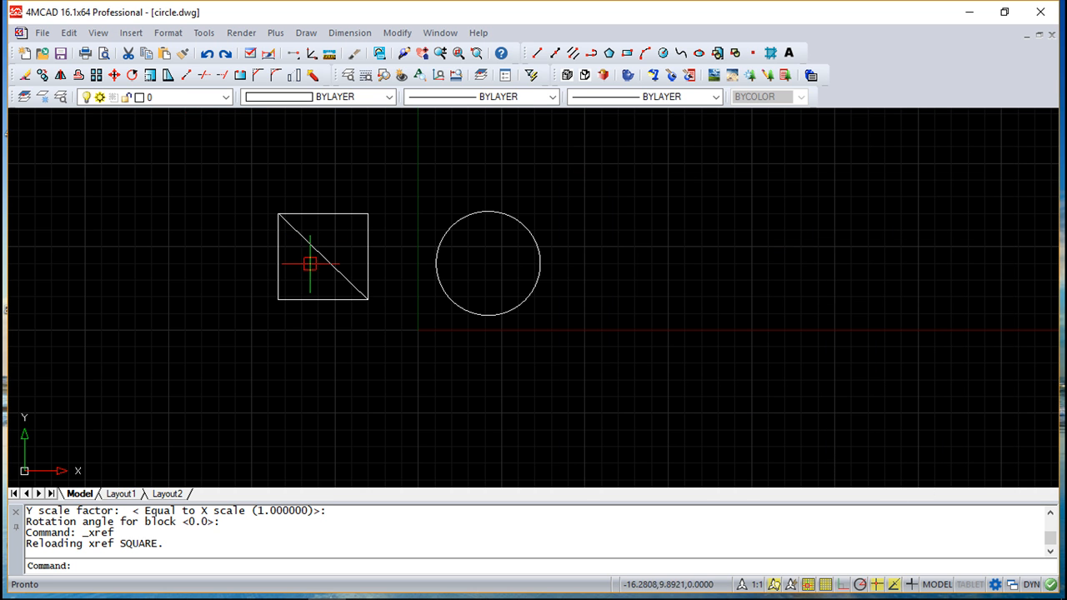